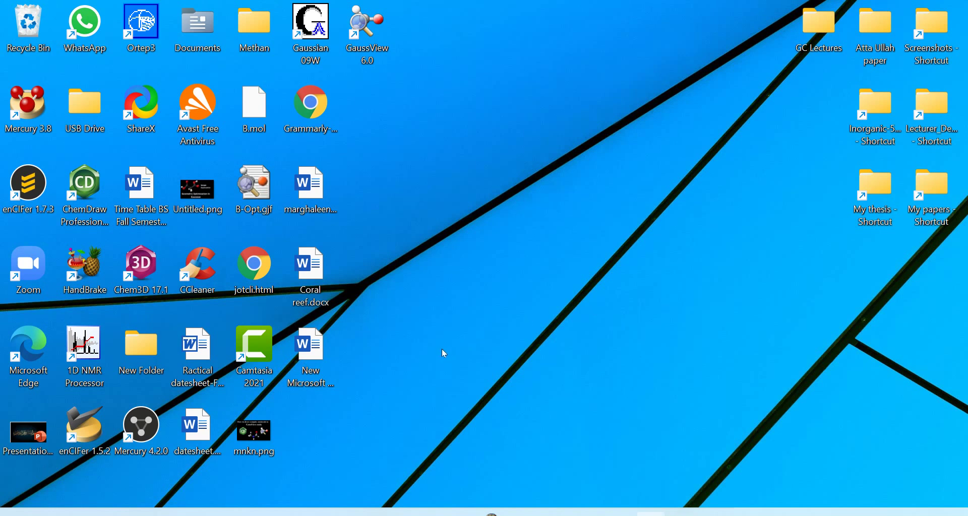
Switch to EndNote X9 to view all references in My EndNote Library-Saved.enl, and return to the desktop.
{"action": "key", "text": "super+t"}
{"action": "key", "text": "Return"}
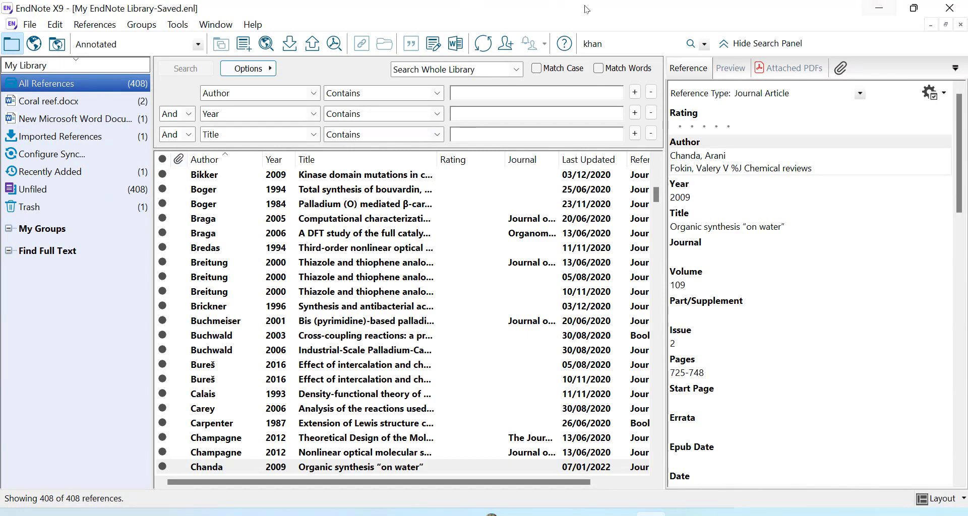
{"action": "key", "text": "super+d"}
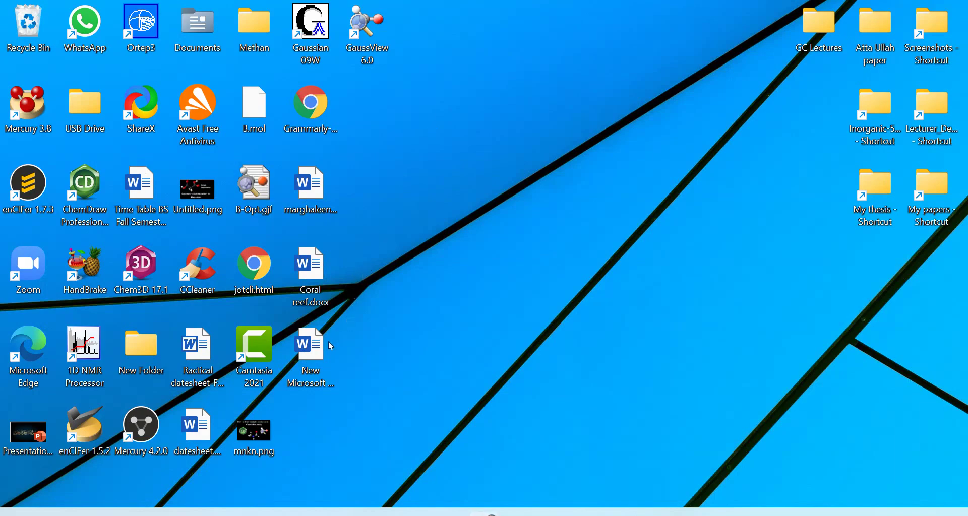
Switch to Chrome, open Google Scholar and search for "organic synthesis".
{"action": "key", "text": "alt+Tab"}
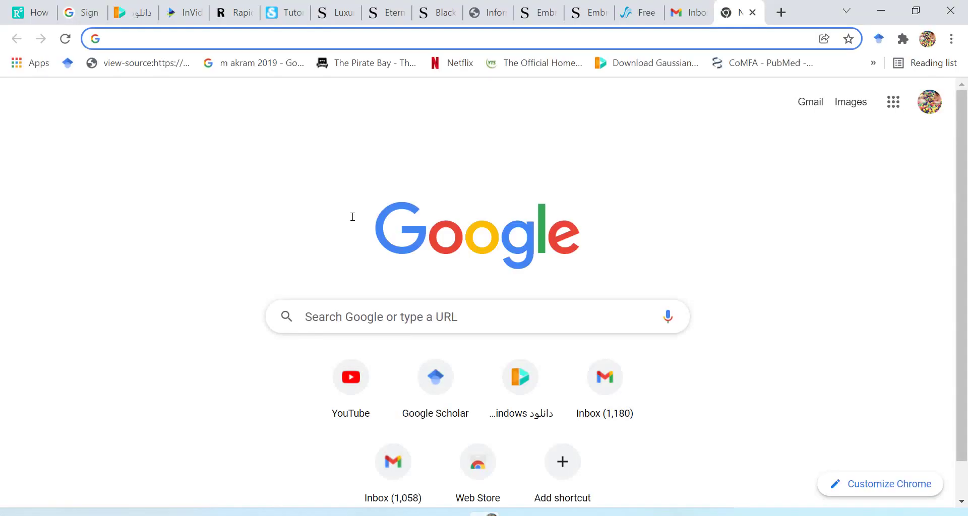
{"action": "left_click", "coordinate": [529, 326]}
{"action": "left_click", "coordinate": [453, 152]}
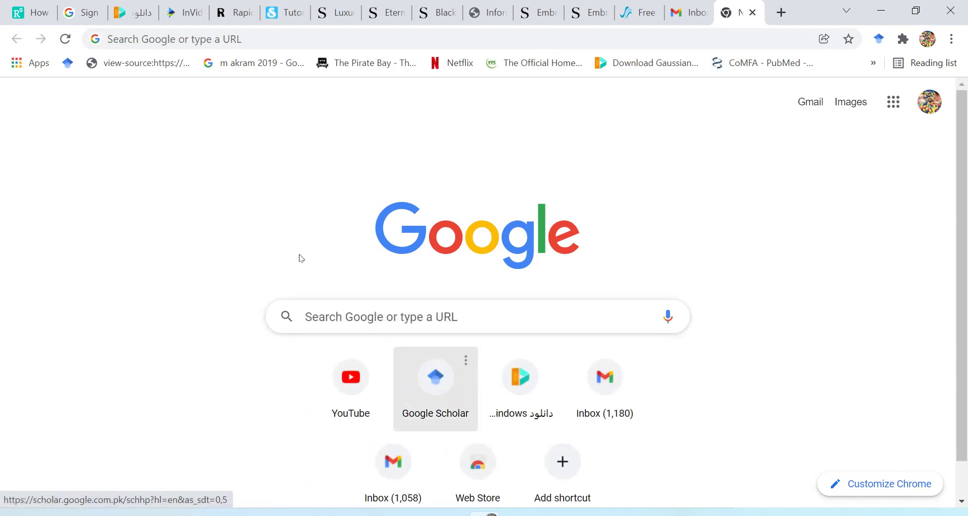
{"action": "left_click", "coordinate": [449, 389]}
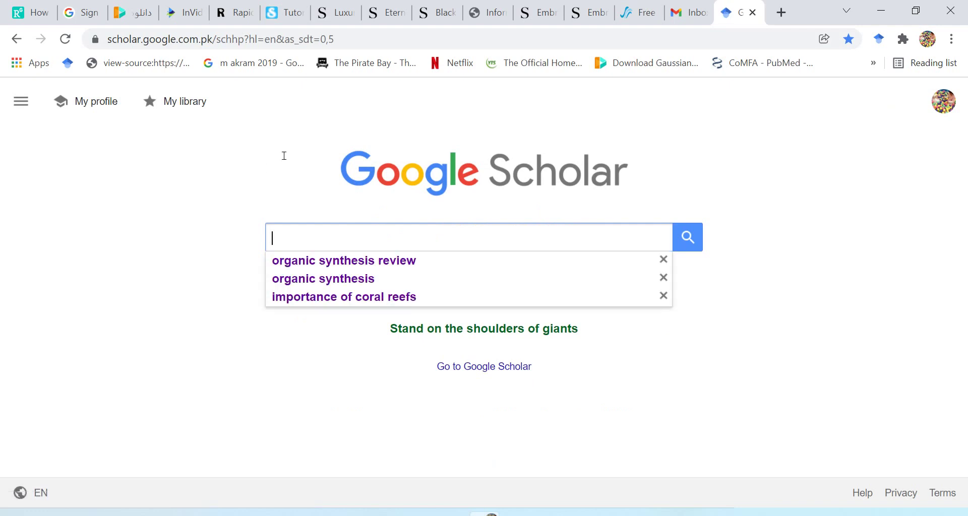
{"action": "type", "text": "organic synthesis"}
{"action": "key", "text": "Return"}
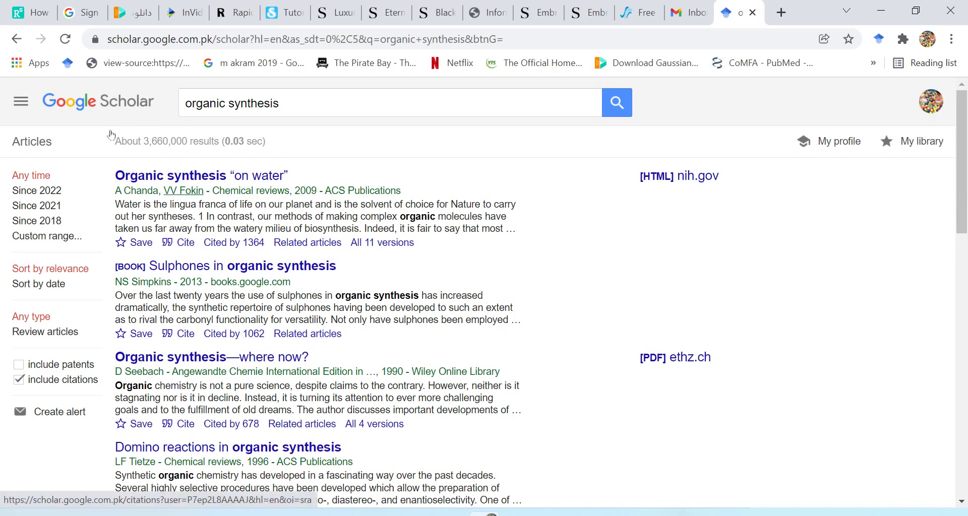
Copy the abstract snippet of the article Organic synthesis "on water" into the blank Word document, and return to Google Scholar.
{"action": "left_click_drag", "start_coordinate": [188, 145], "coordinate": [337, 153]}
{"action": "key", "text": "ctrl+c"}
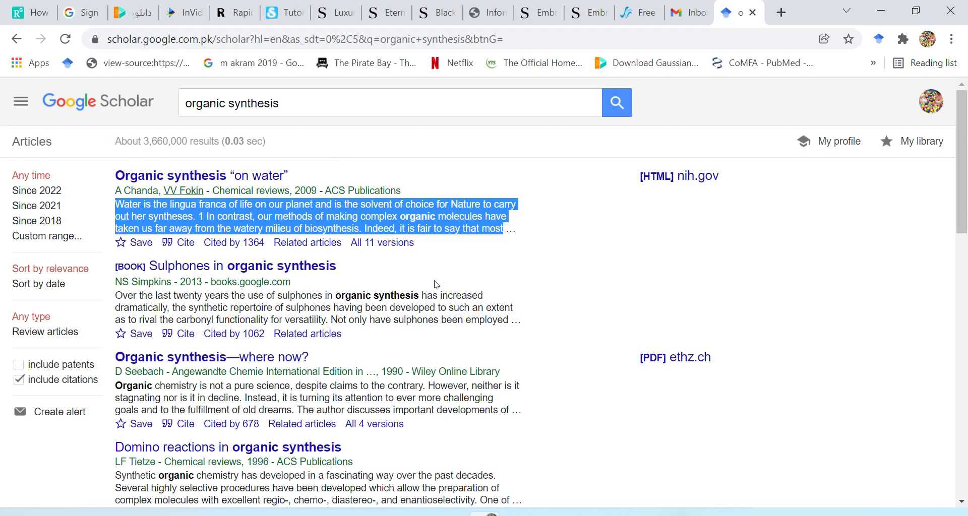
{"action": "key", "text": "alt+Tab"}
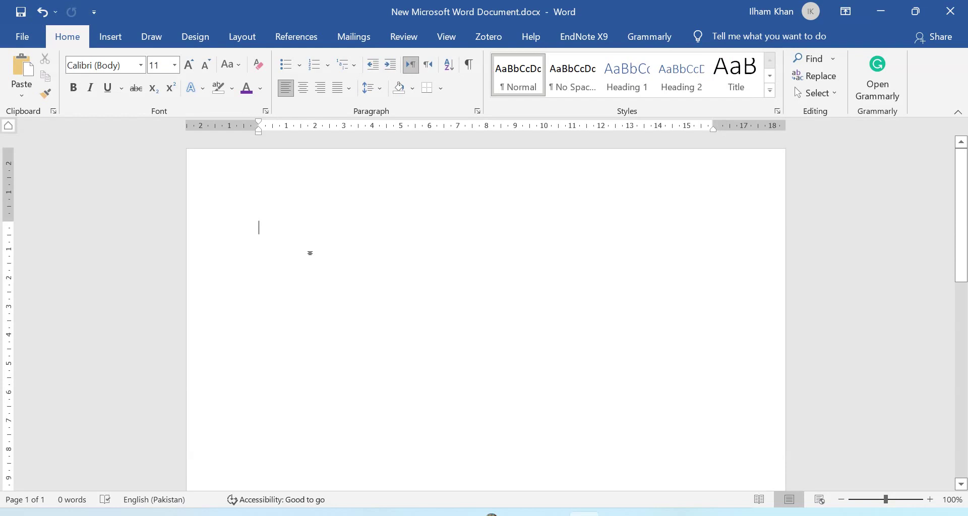
{"action": "key", "text": "ctrl+v"}
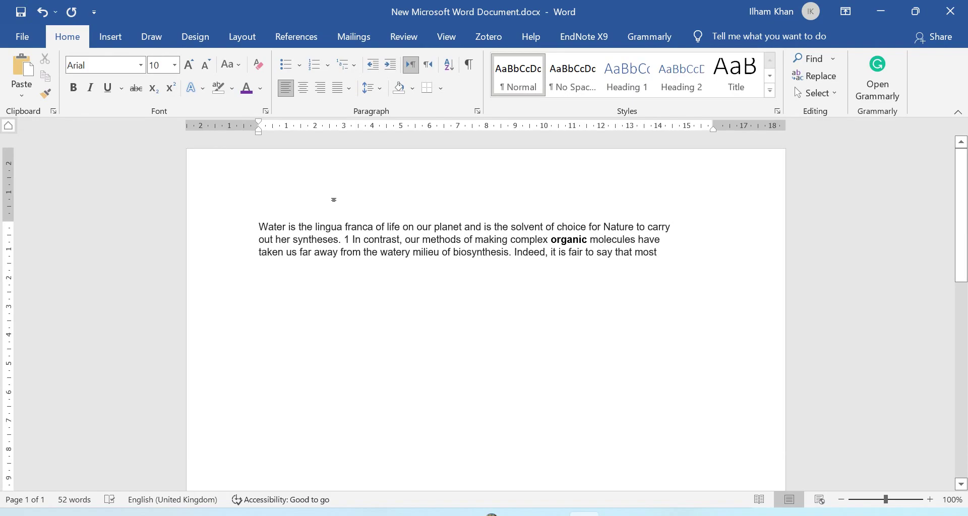
{"action": "left_click", "coordinate": [881, 11]}
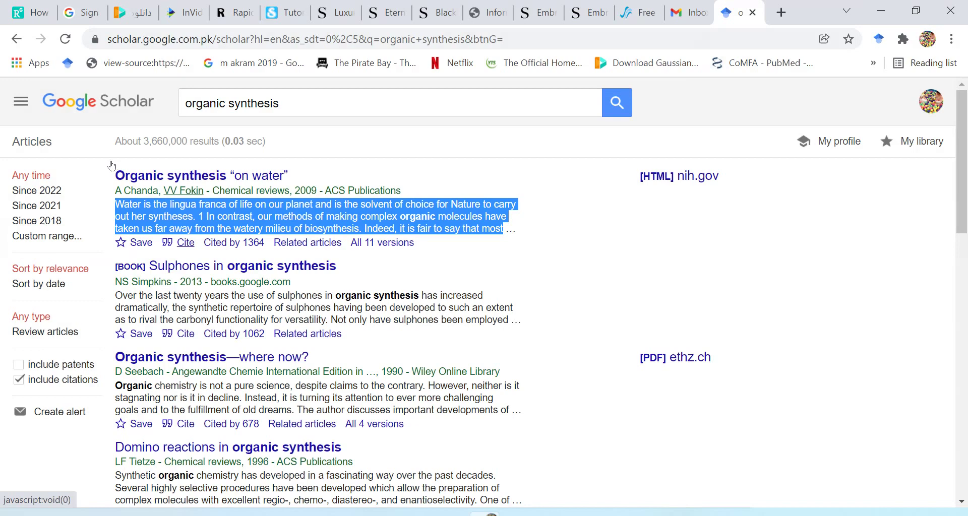
Export the EndNote citation of the article Organic synthesis "on water" from Google Scholar and select the imported reference in EndNote.
{"action": "left_click", "coordinate": [167, 242]}
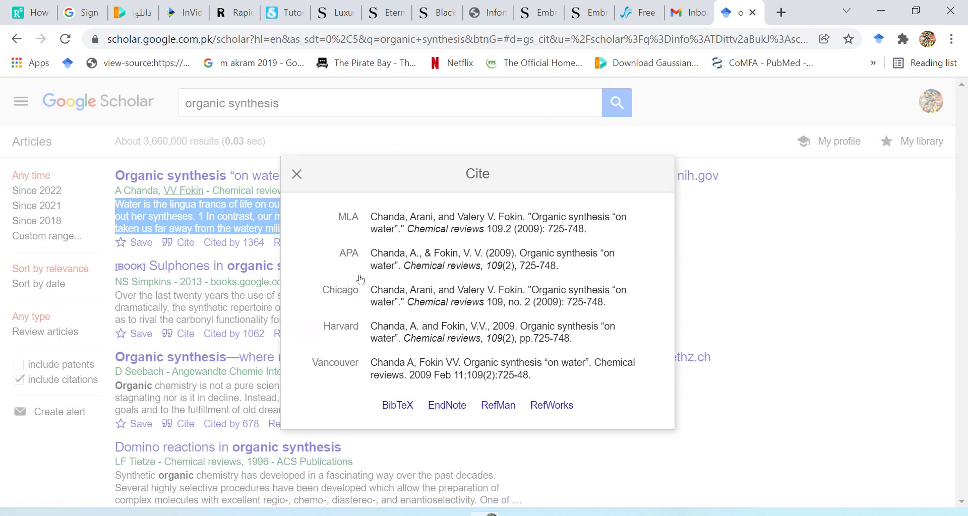
{"action": "key", "text": "Tab"}
{"action": "key", "text": "Tab"}
{"action": "key", "text": "Tab"}
{"action": "key", "text": "shift+Tab"}
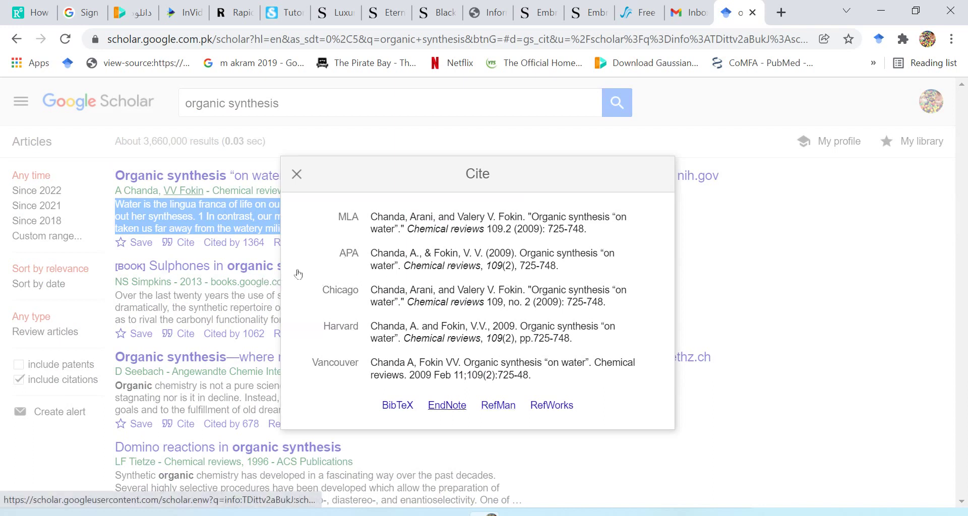
{"action": "key", "text": "Return"}
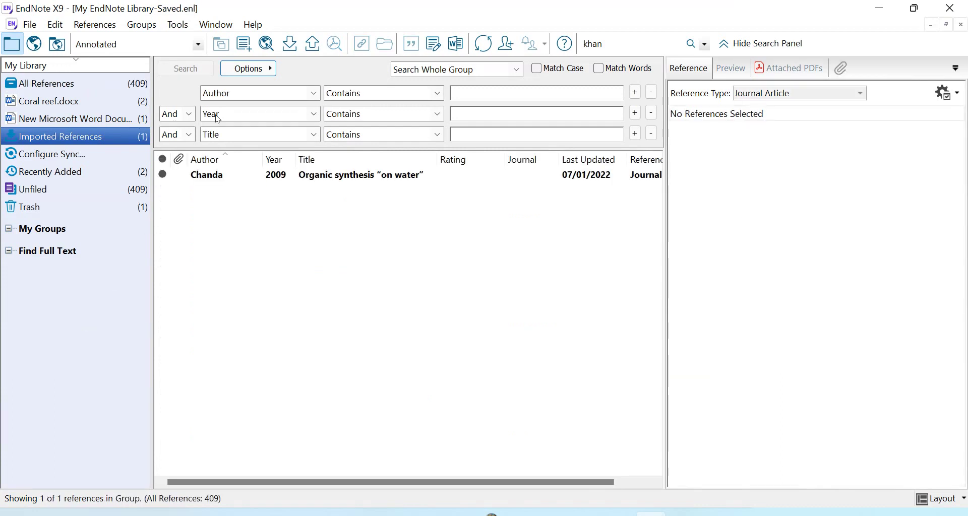
{"action": "key", "text": "Down"}
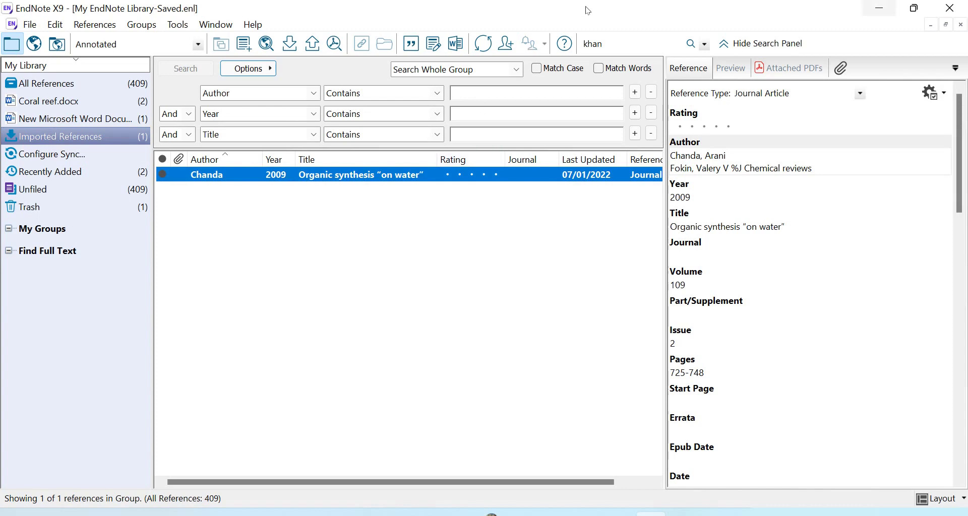
Minimize EndNote and Chrome, return to the Word document and bring up its EndNote X9 tools.
{"action": "left_click", "coordinate": [879, 8]}
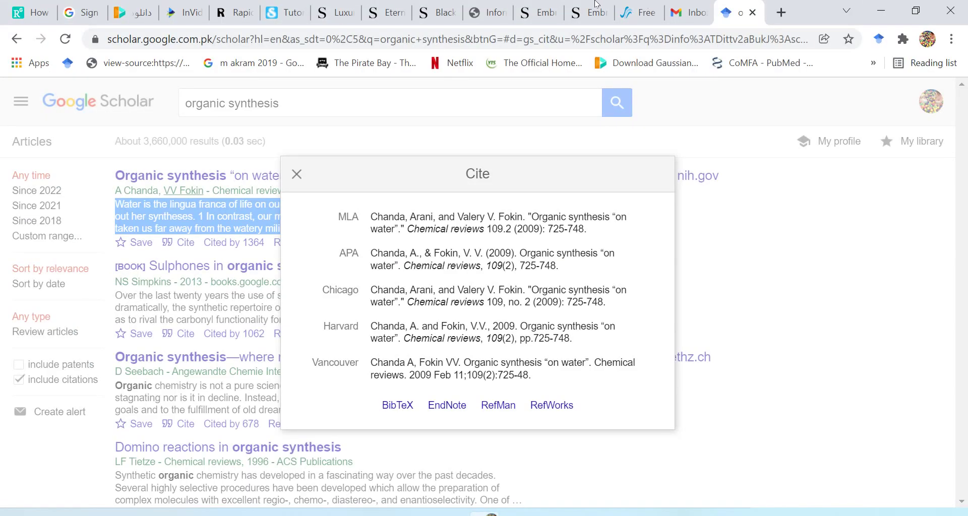
{"action": "left_click", "coordinate": [881, 11]}
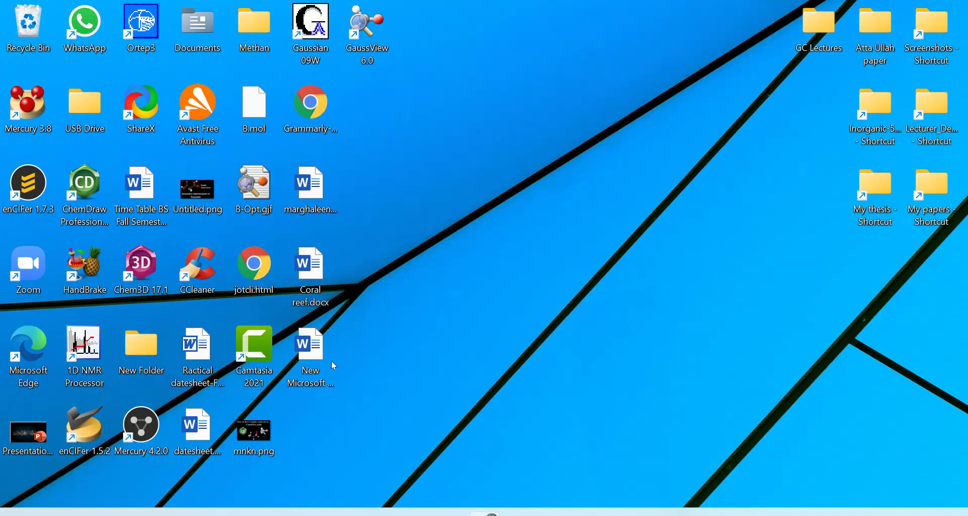
{"action": "key", "text": "alt+Tab"}
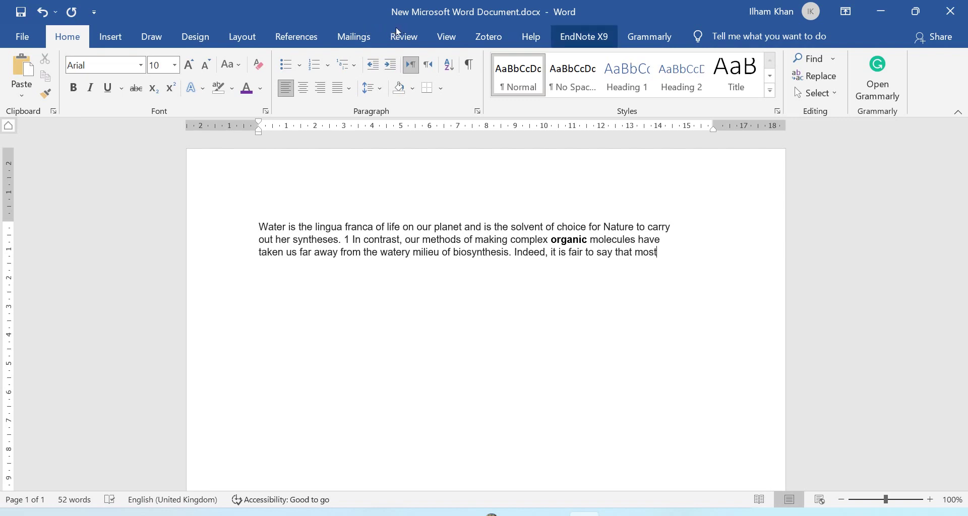
{"action": "left_click", "coordinate": [583, 36]}
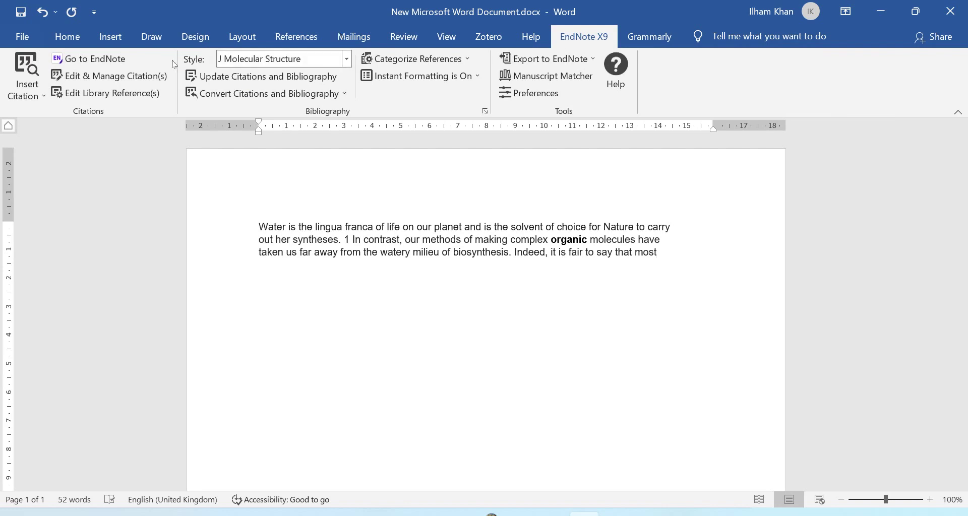
{"action": "left_click", "coordinate": [31, 68]}
{"action": "key", "text": "Down"}
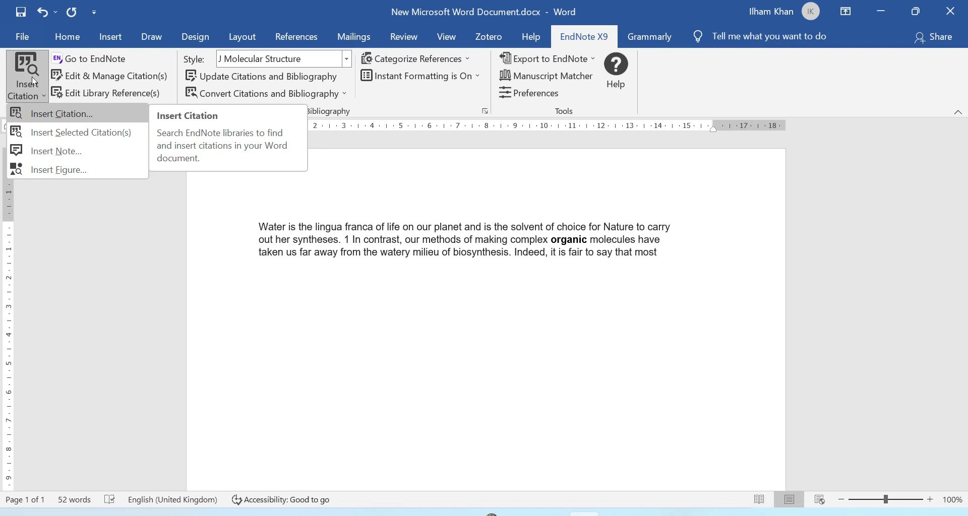
{"action": "key", "text": "Down"}
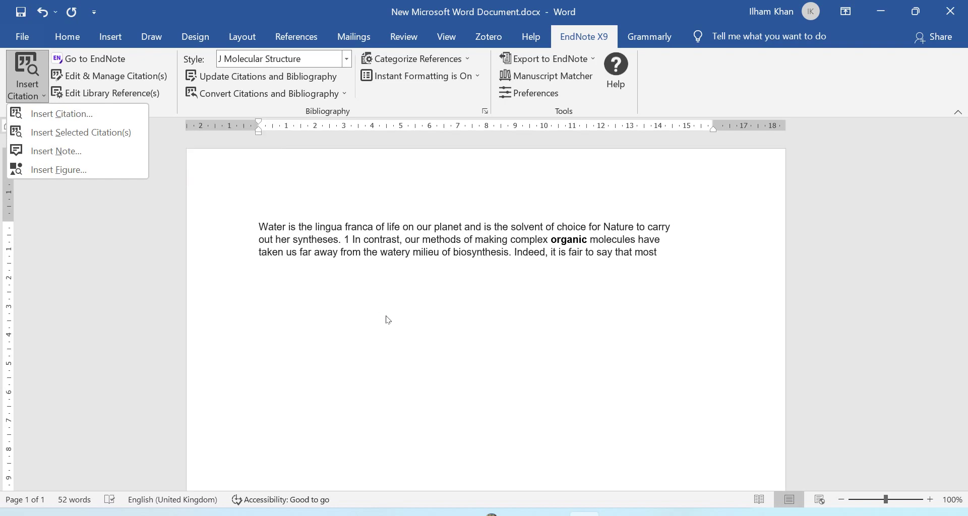
{"action": "key", "text": "Escape"}
{"action": "key", "text": "alt+Tab"}
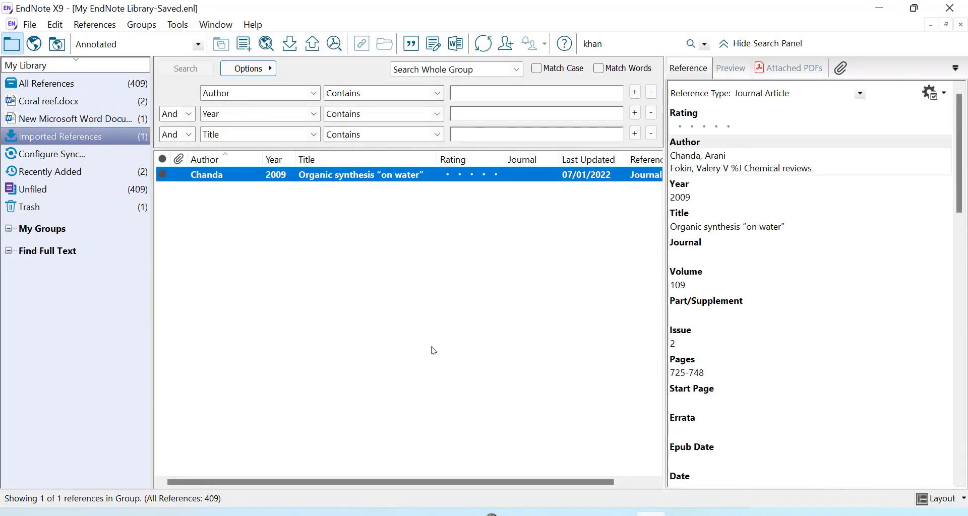
{"action": "key", "text": "alt+Tab"}
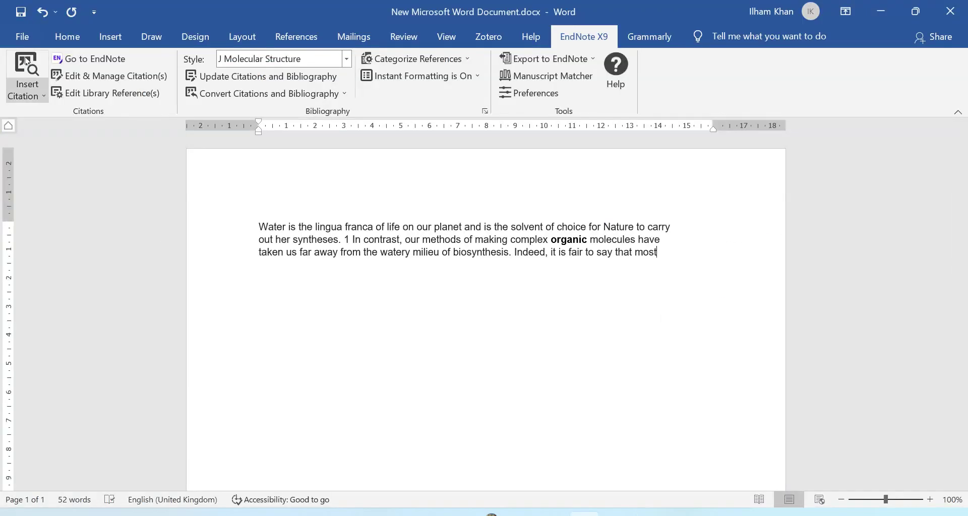
Insert the reference selected in EndNote as a citation at the end of the paragraph, with a space before it.
{"action": "left_click", "coordinate": [29, 75]}
{"action": "key", "text": "Down"}
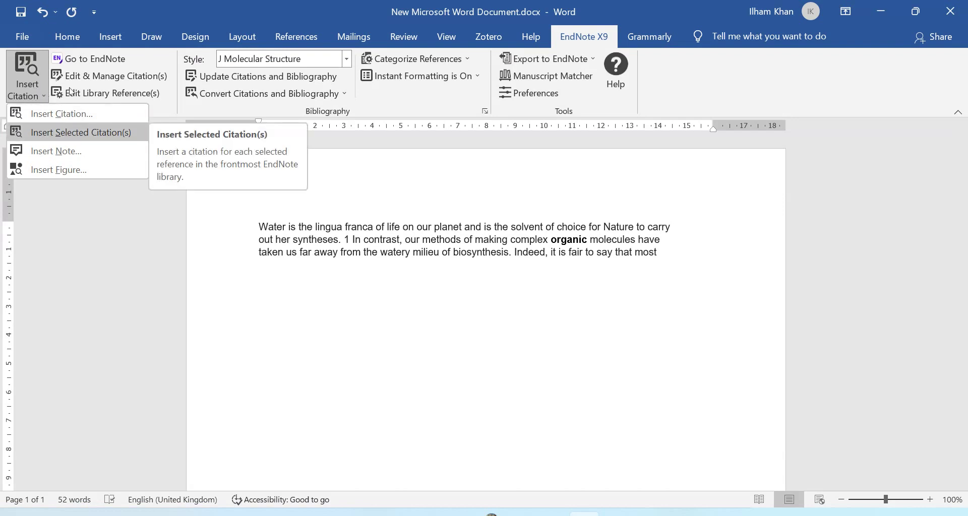
{"action": "key", "text": "Return"}
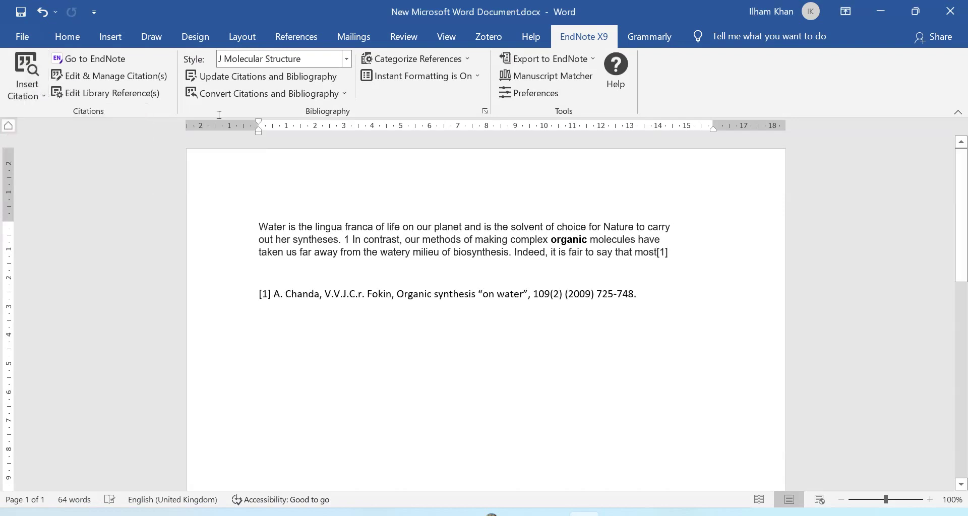
{"action": "key", "text": "Left"}
{"action": "key", "text": "Left"}
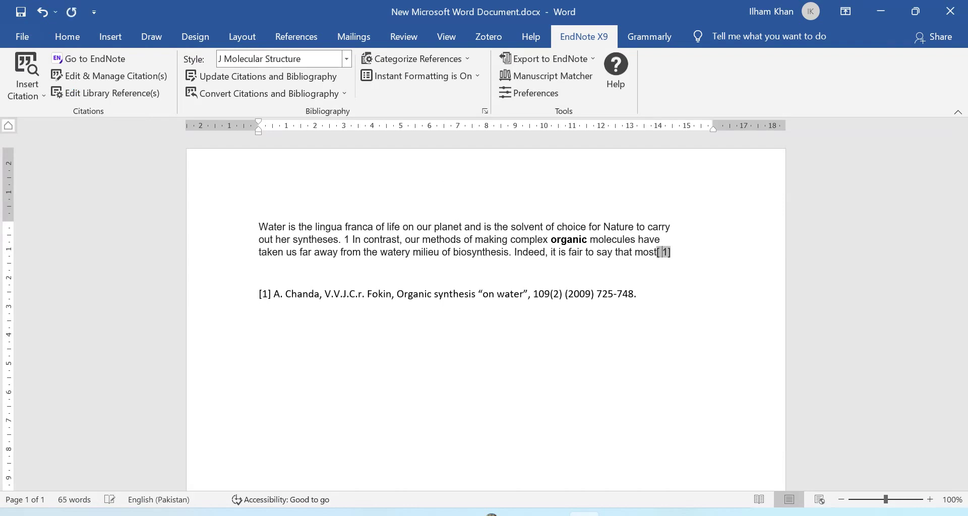
{"action": "key", "text": "BackSpace"}
Add the heading "Refrences" above the bibliography entry and insert two blank lines before the heading.
{"action": "left_click", "coordinate": [178, 182]}
{"action": "type", "text": "Refrences"}
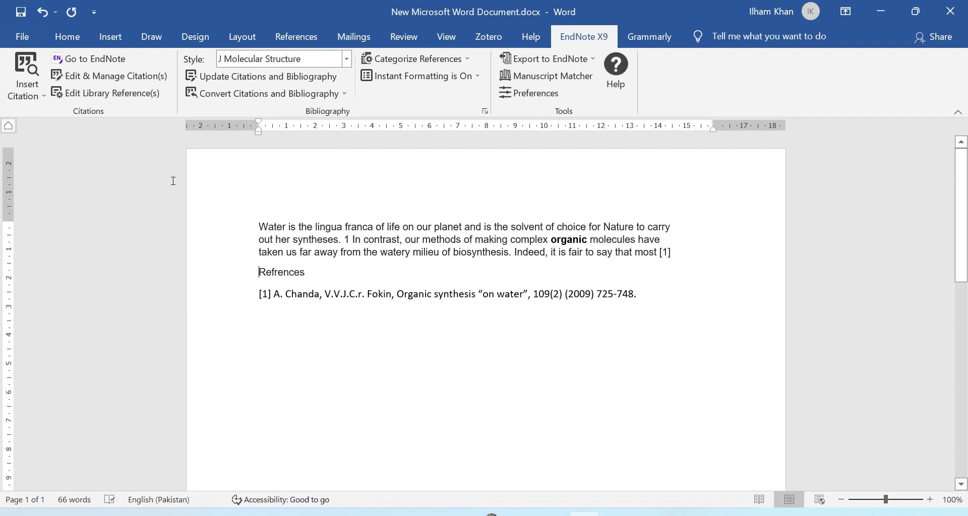
{"action": "key", "text": "Home"}
{"action": "key", "text": "Return"}
{"action": "key", "text": "Return"}
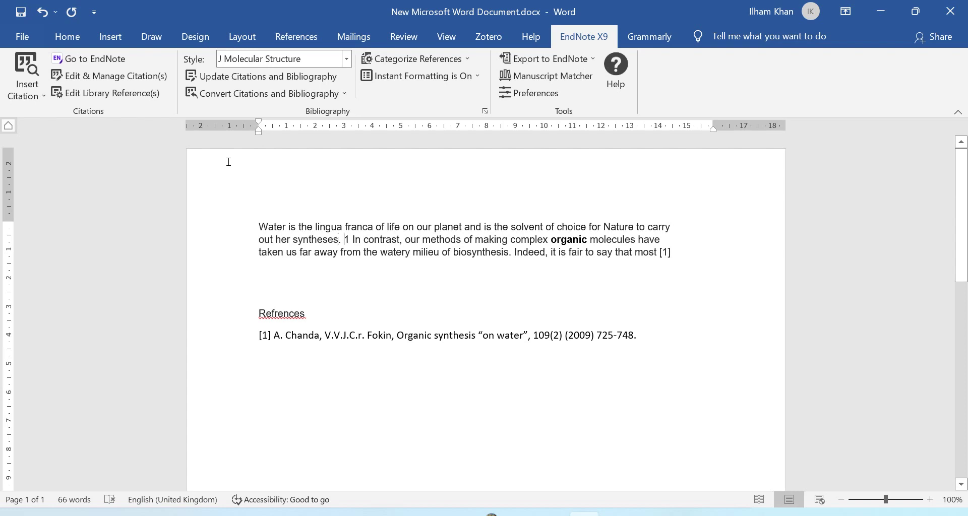
Start inserting an EndNote citation after "syntheses." and search the libraries for references by an author's surname.
{"action": "left_click", "coordinate": [31, 68]}
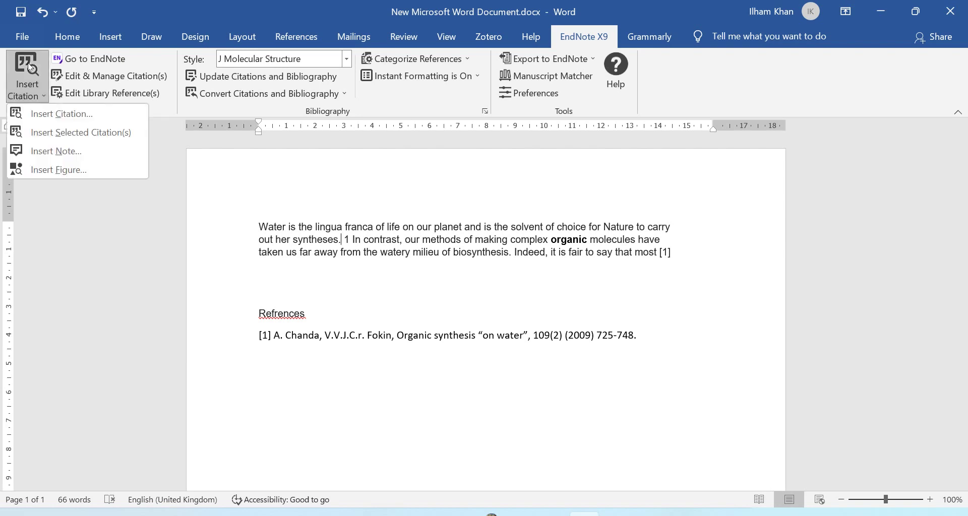
{"action": "key", "text": "Down"}
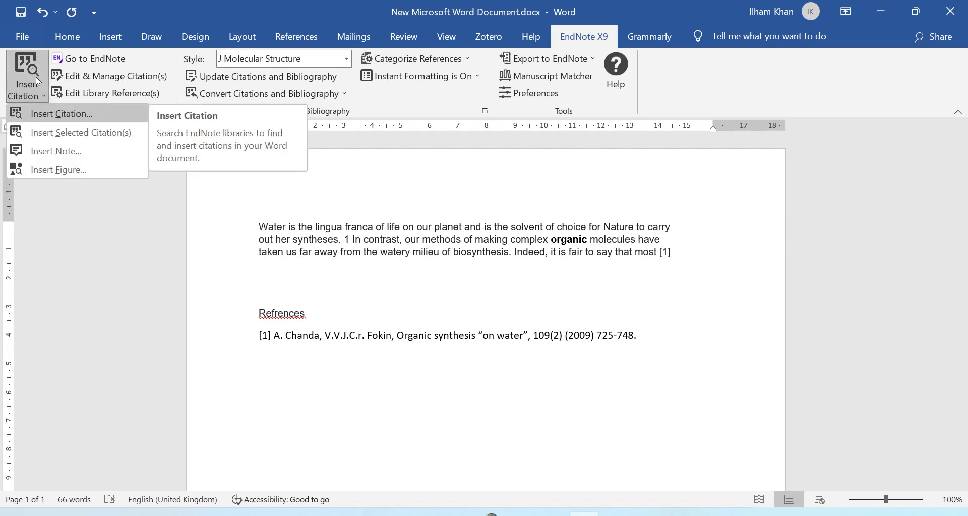
{"action": "key", "text": "Return"}
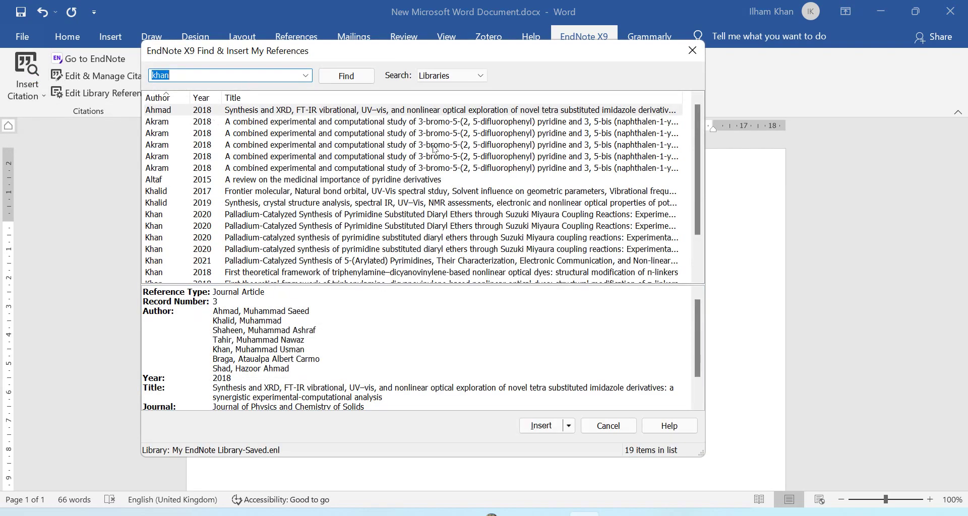
{"action": "left_click_drag", "start_coordinate": [286, 44], "coordinate": [354, 90]}
{"action": "left_click_drag", "start_coordinate": [298, 70], "coordinate": [295, 68]}
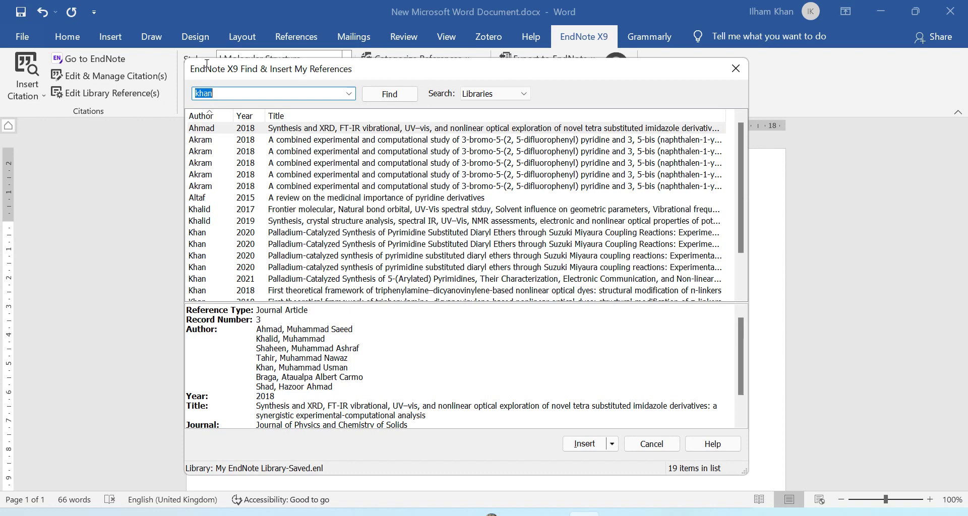
{"action": "type", "text": "khan"}
{"action": "key", "text": "Return"}
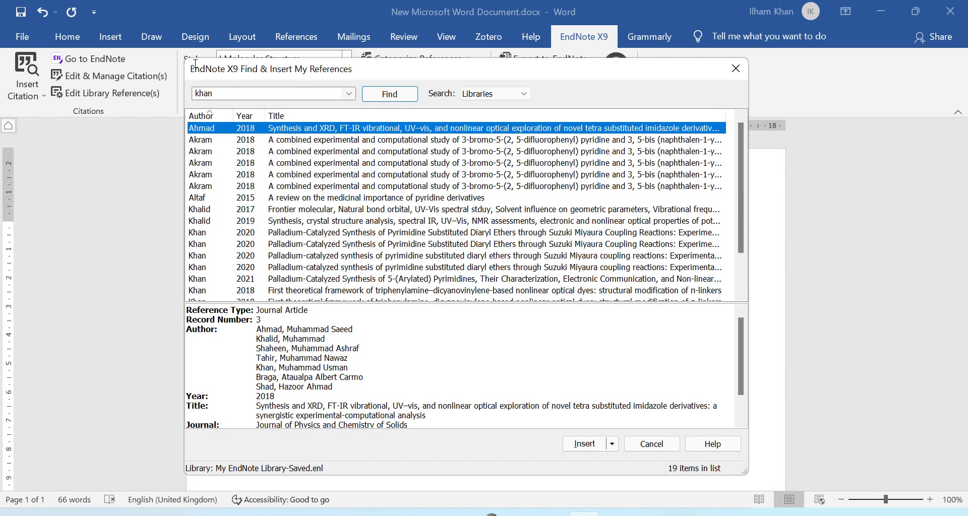
Search the references for 2020 and insert the first "Palladium-Catalyzed Synthesis of Pyrimidine Substituted Diaryl Ethers" article as the citation after "syntheses.".
{"action": "key", "text": "shift+Tab"}
{"action": "type", "text": "2020"}
{"action": "key", "text": "Return"}
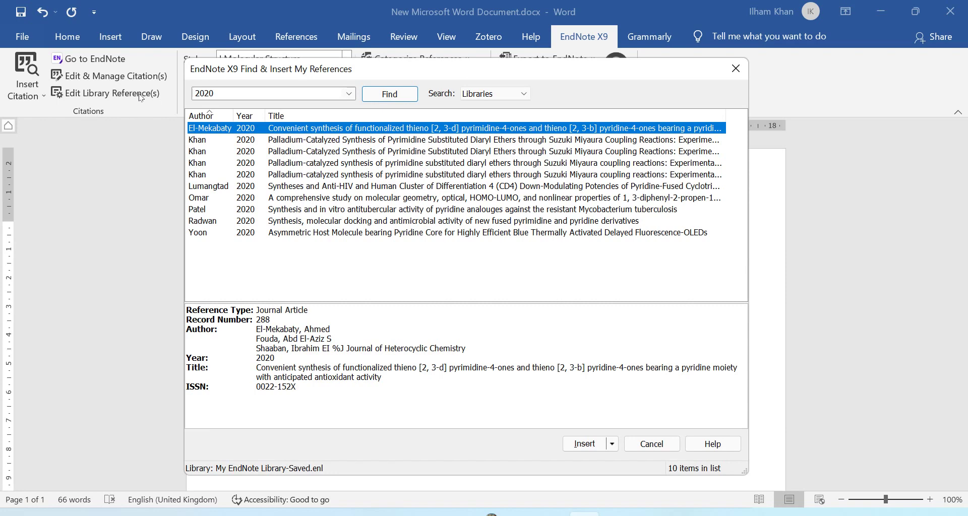
{"action": "key", "text": "Down"}
{"action": "key", "text": "Return"}
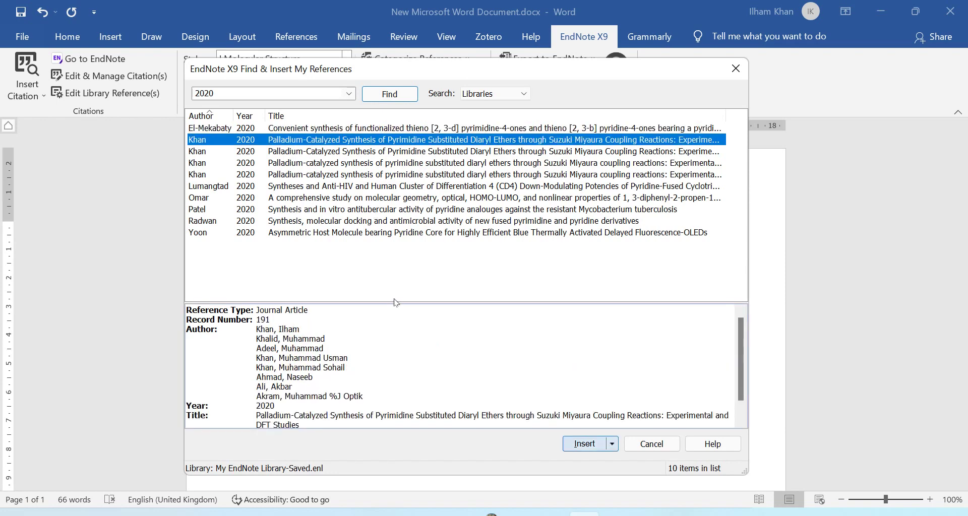
{"action": "key", "text": "Return"}
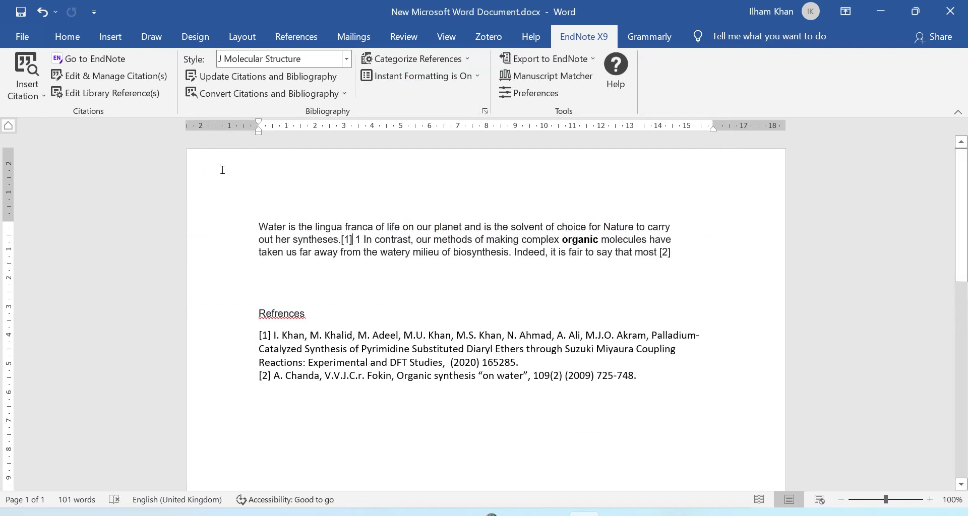
Search the references for 2020 and insert the "Syntheses and Anti-HIV and Human Cluster of Differentiation 4 (CD4)" article as a citation after "taken".
{"action": "key", "text": "F11"}
{"action": "key", "text": "shift+F11"}
{"action": "left_click", "coordinate": [189, 170]}
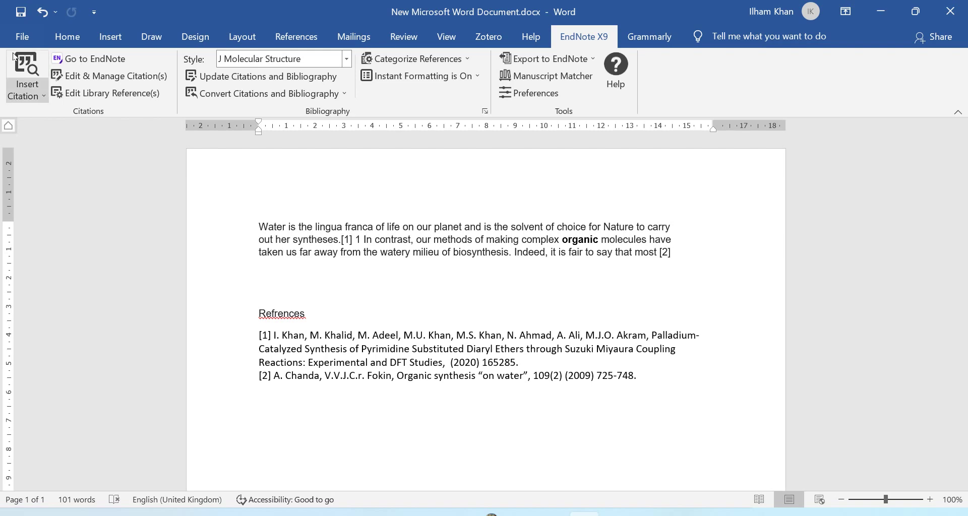
{"action": "left_click", "coordinate": [25, 67]}
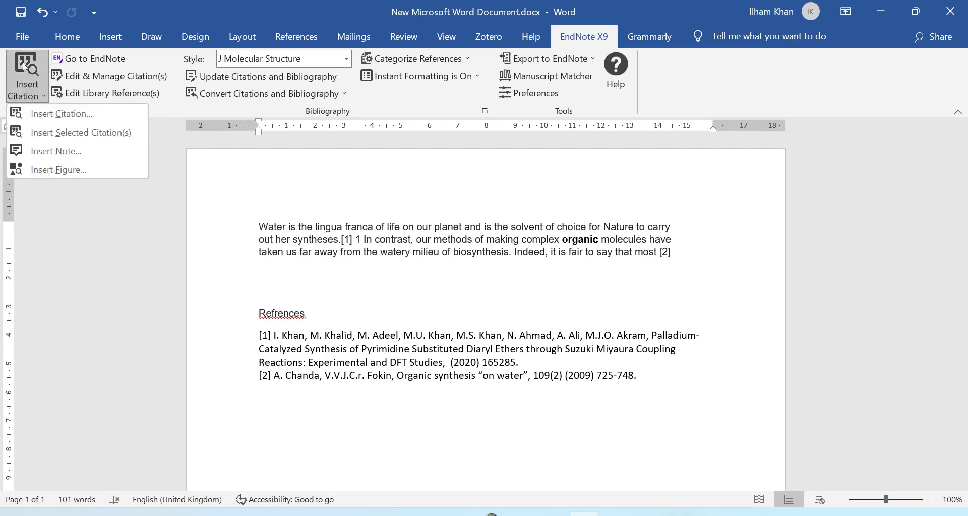
{"action": "left_click", "coordinate": [61, 113]}
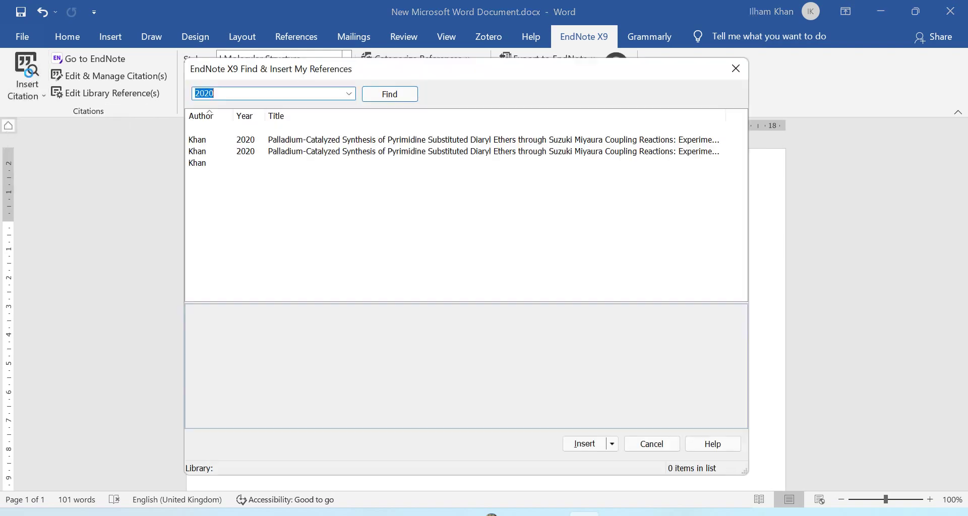
{"action": "left_click", "coordinate": [370, 186]}
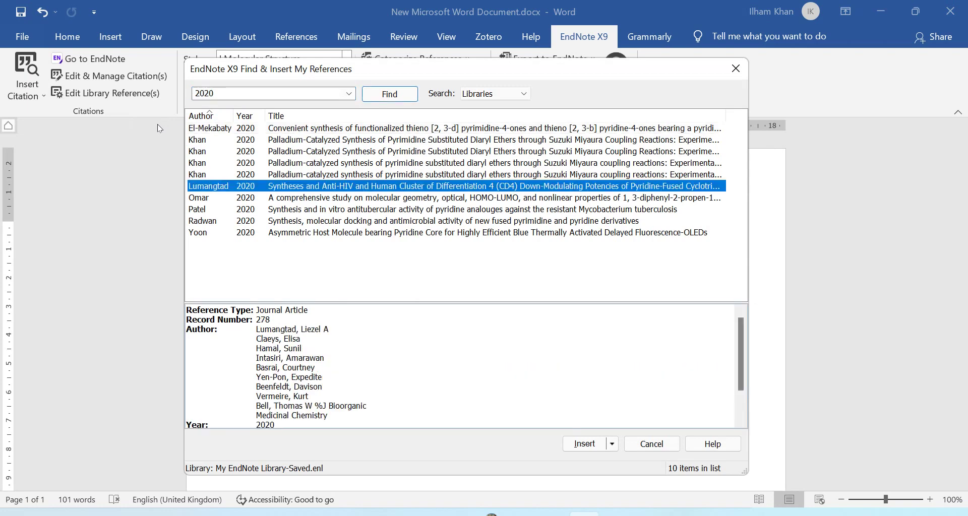
{"action": "key", "text": "Return"}
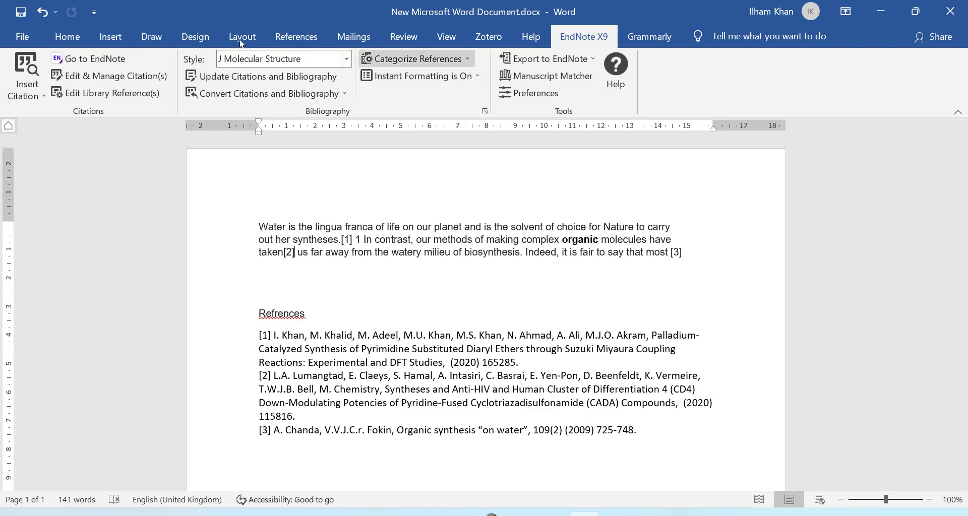
Switch the output style of the citations and bibliography to APA 7th.
{"action": "left_click", "coordinate": [228, 57]}
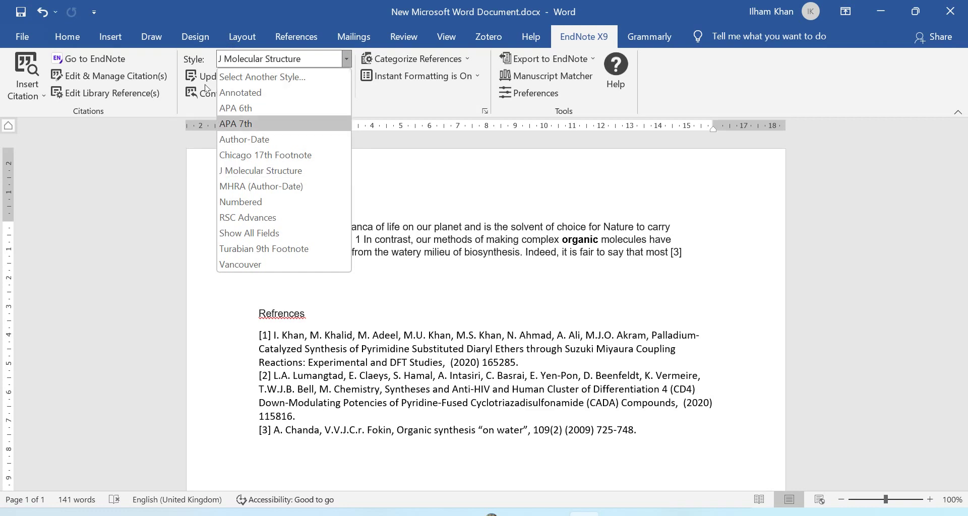
{"action": "key", "text": "Up"}
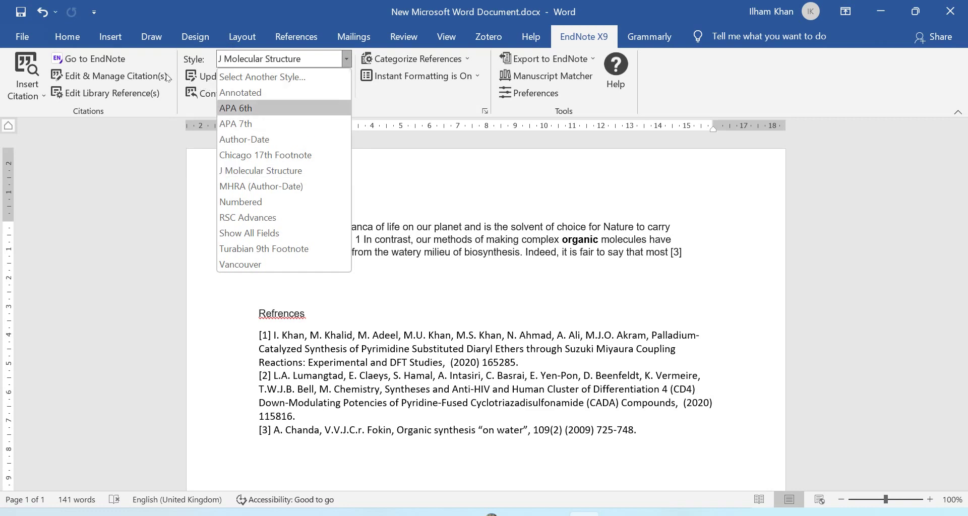
{"action": "key", "text": "Down"}
{"action": "key", "text": "Return"}
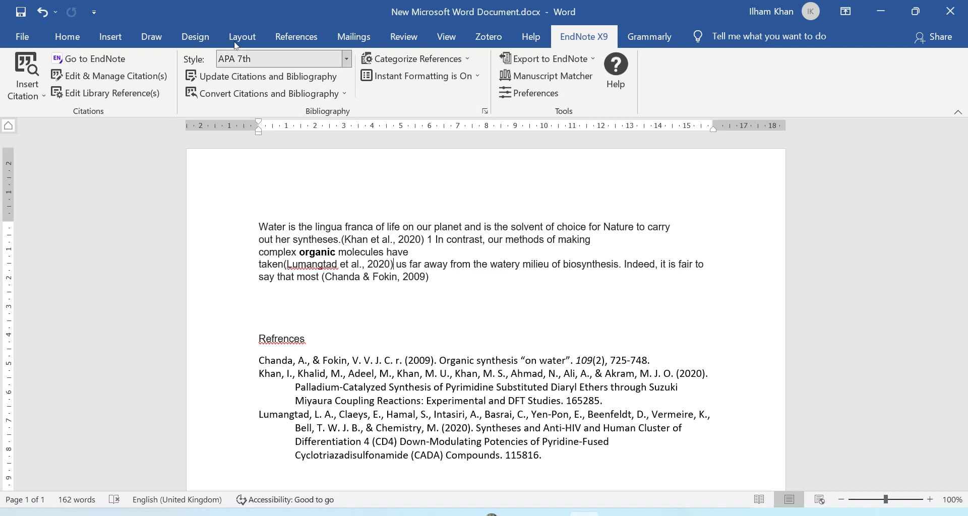
Browse the full list of EndNote styles and apply the J Eval Clin Pract style to the citations and bibliography.
{"action": "left_click", "coordinate": [236, 59]}
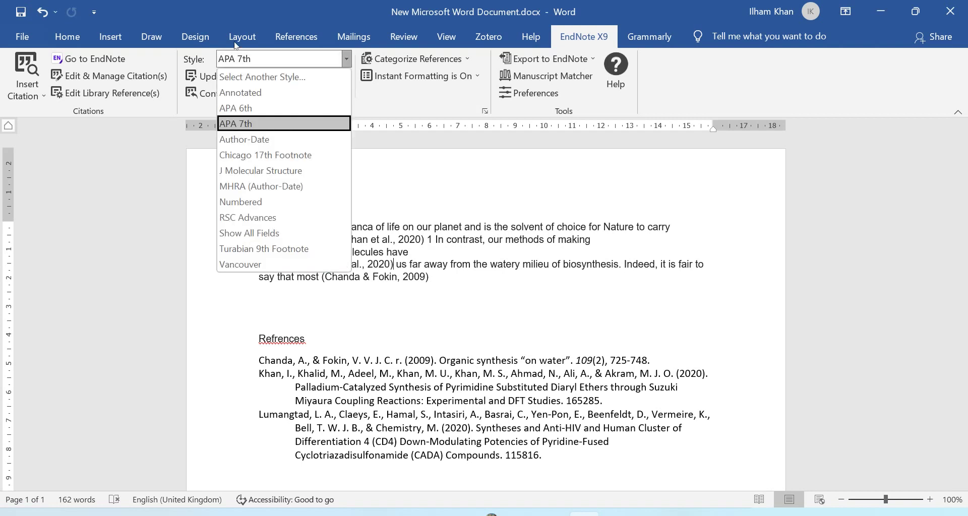
{"action": "left_click", "coordinate": [198, 59]}
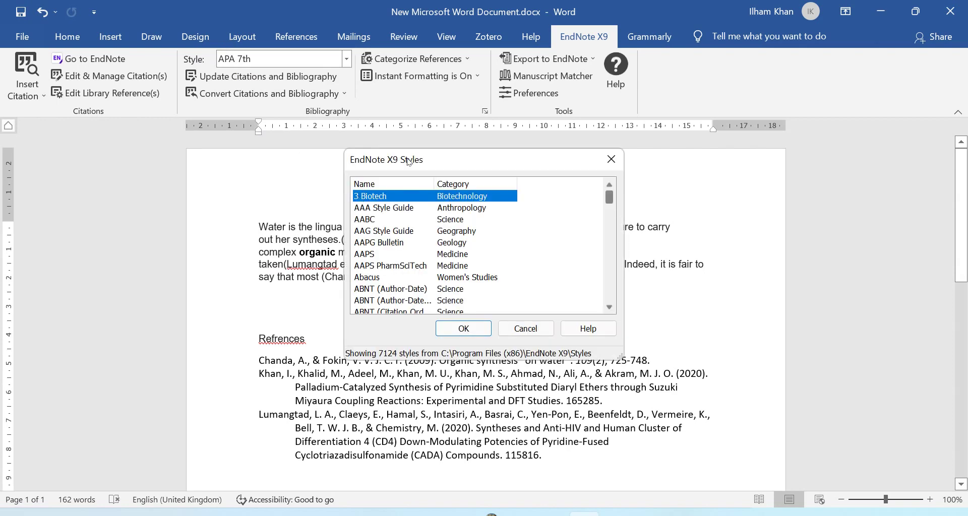
{"action": "left_click_drag", "start_coordinate": [609, 197], "coordinate": [609, 219]}
{"action": "scroll", "coordinate": [409, 152], "scroll_direction": "down", "scroll_amount": 15}
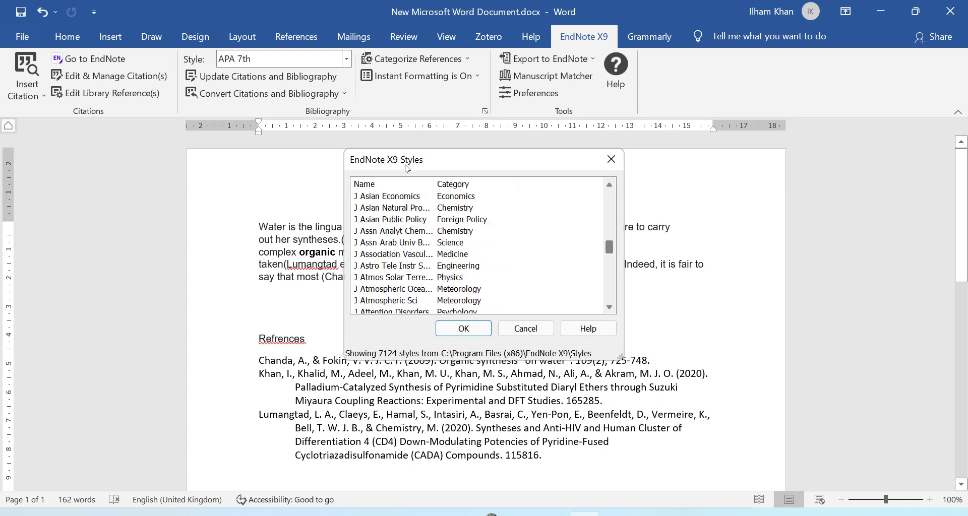
{"action": "scroll", "coordinate": [409, 168], "scroll_direction": "up", "scroll_amount": 5}
{"action": "scroll", "coordinate": [407, 165], "scroll_direction": "down", "scroll_amount": 15}
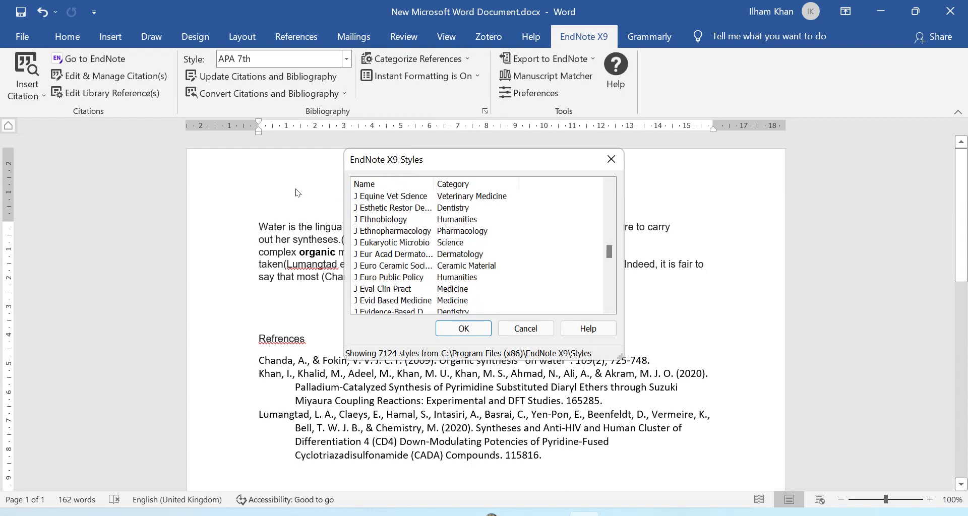
{"action": "left_click", "coordinate": [459, 289]}
{"action": "key", "text": "Return"}
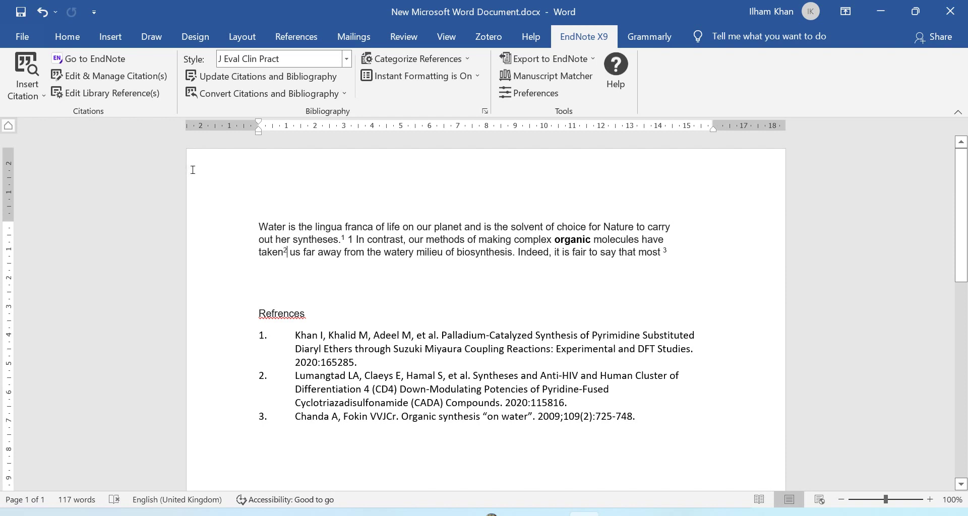
Apply the Numbered output style to the citations and bibliography.
{"action": "double_click", "coordinate": [286, 251]}
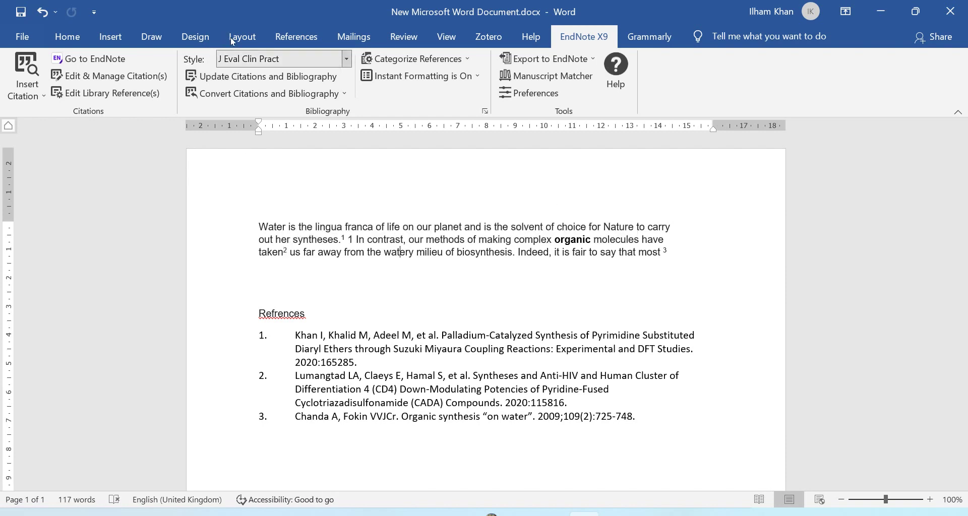
{"action": "left_click", "coordinate": [205, 62]}
{"action": "key", "text": "Down"}
{"action": "key", "text": "Down"}
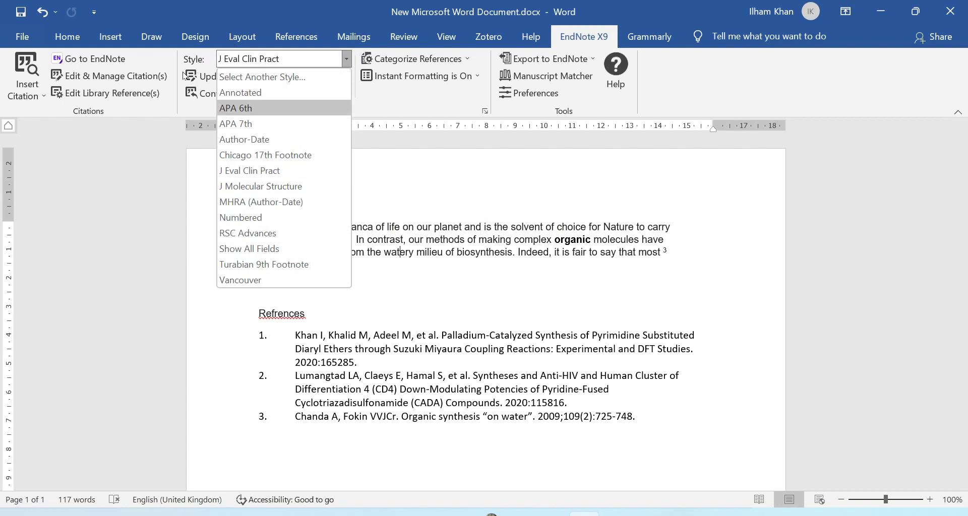
{"action": "key", "text": "Down"}
{"action": "key", "text": "Down"}
{"action": "key", "text": "Down"}
{"action": "key", "text": "Down"}
{"action": "key", "text": "Down"}
{"action": "key", "text": "Down"}
{"action": "key", "text": "Down"}
{"action": "key", "text": "Return"}
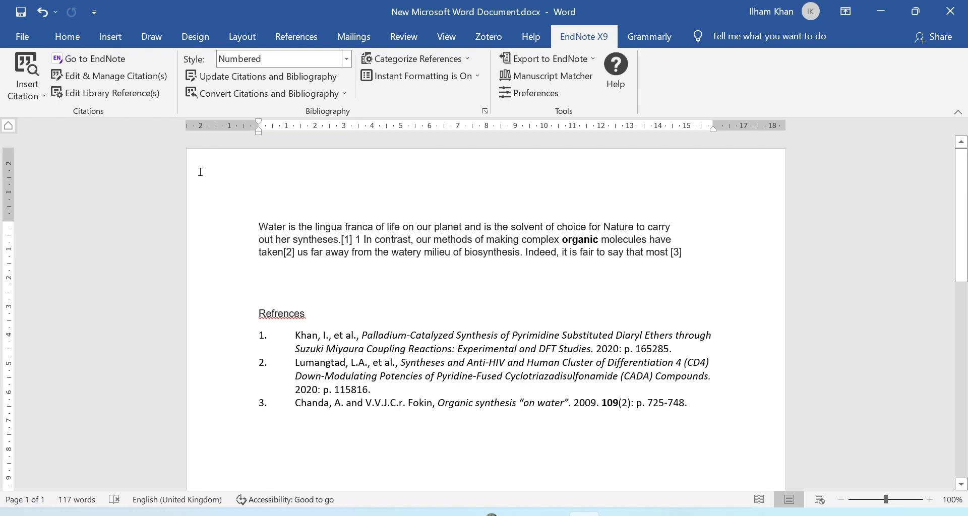
Delete the citation after "taken" in the paragraph, together with the space following it.
{"action": "key", "text": "shift+Left"}
{"action": "key", "text": "shift+Left"}
{"action": "key", "text": "BackSpace"}
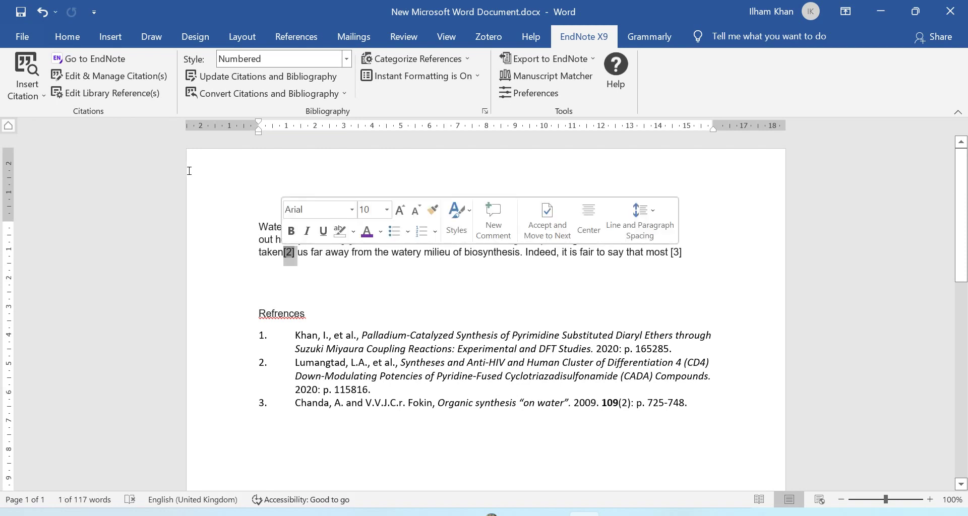
{"action": "key", "text": "BackSpace"}
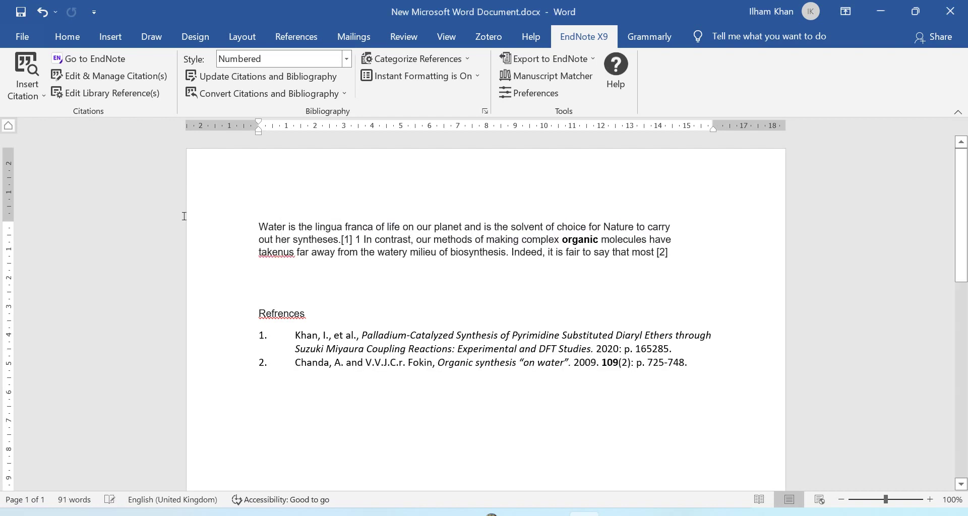